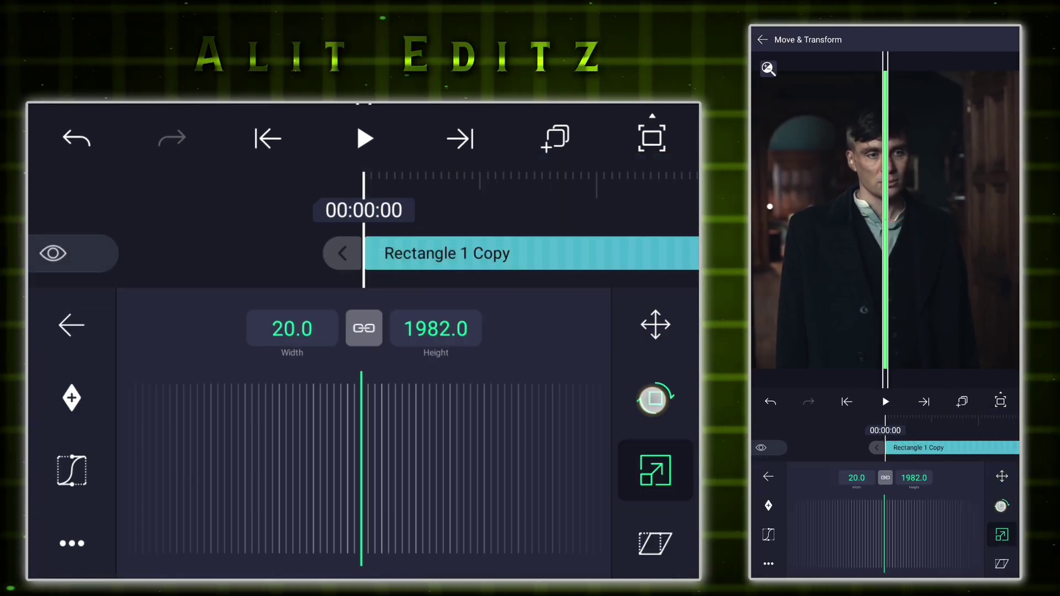
# Check the rotation of the Rectangle 1 Copy line layer in the project copy.
pyautogui.click(655, 400)
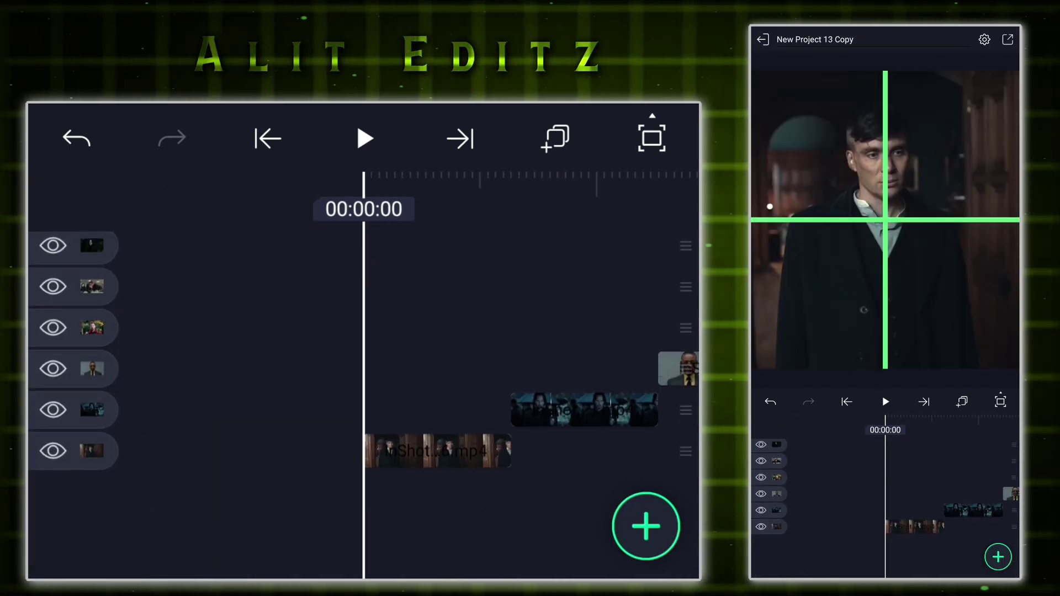
# Keyframe the first clip's scale from smaller to enlarged so it zooms in, then preview it.
pyautogui.click(413, 451)
pyautogui.click(143, 479)
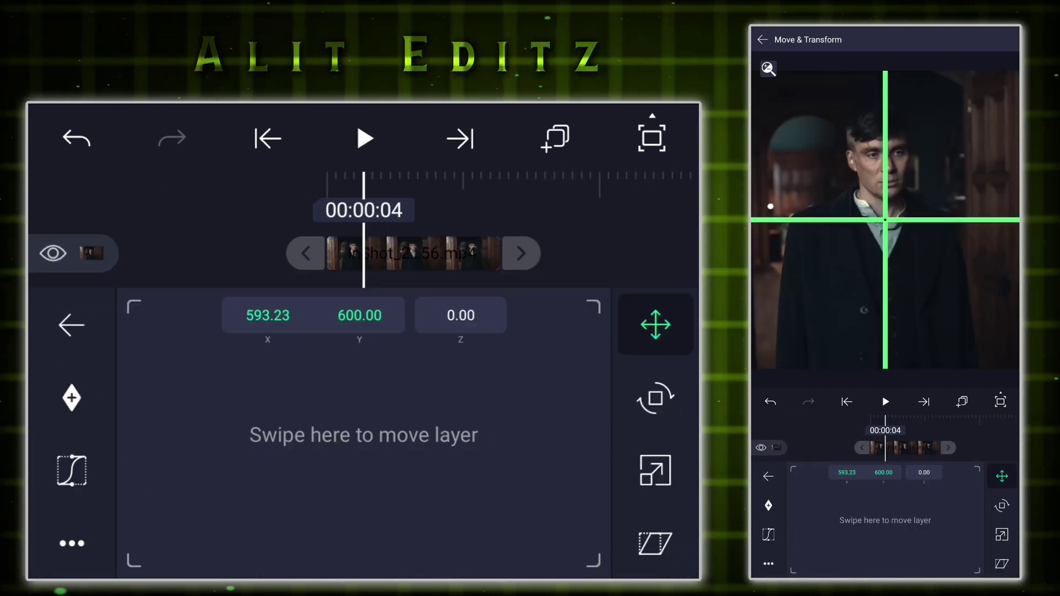
pyautogui.click(656, 473)
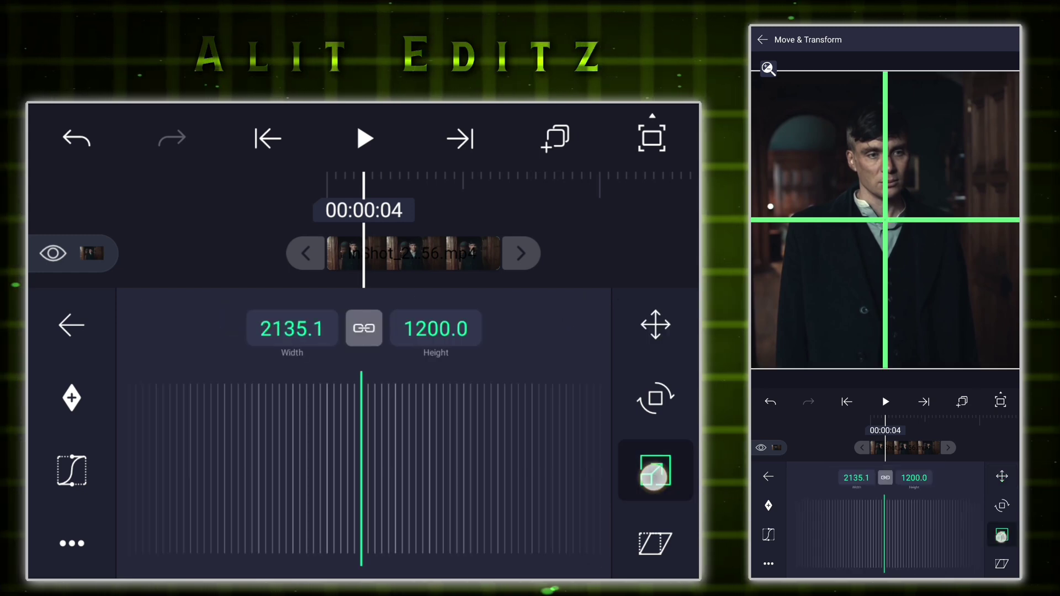
pyautogui.moveTo(583, 460); pyautogui.dragTo(516, 464)
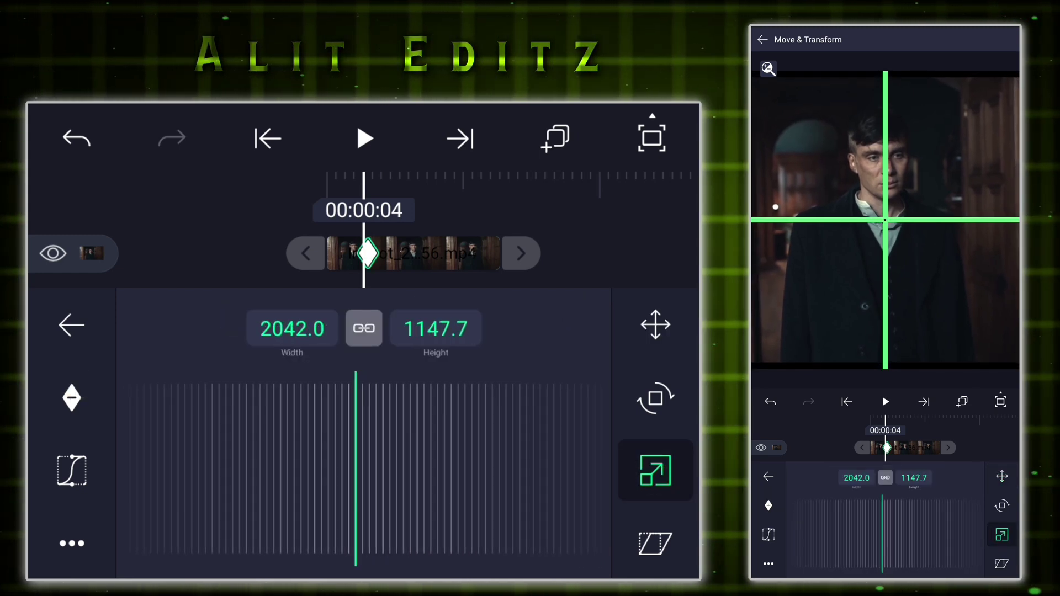
pyautogui.moveTo(135, 445); pyautogui.dragTo(282, 485)
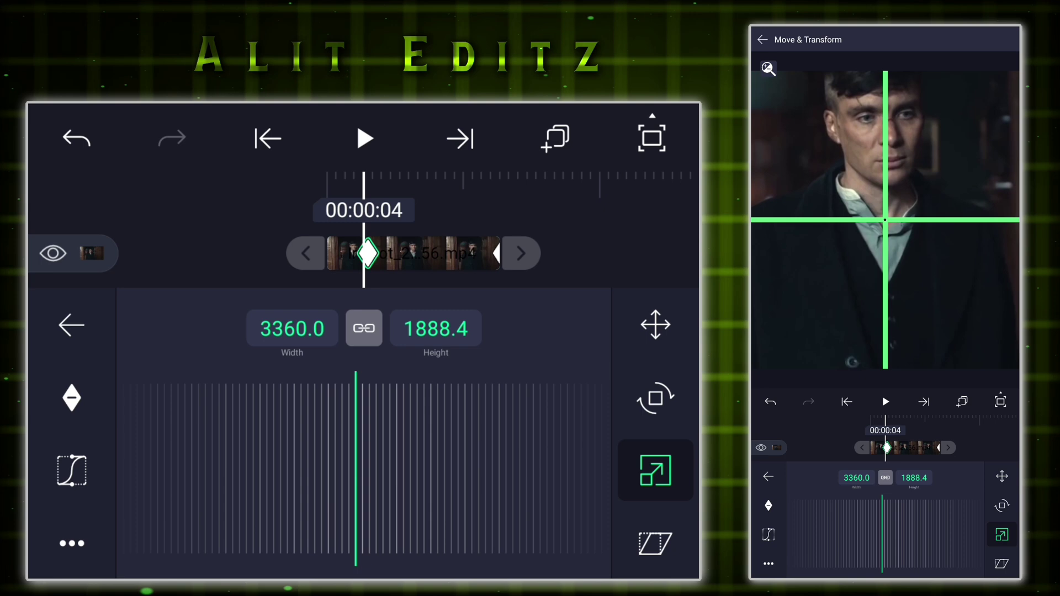
pyautogui.moveTo(149, 410); pyautogui.dragTo(240, 460)
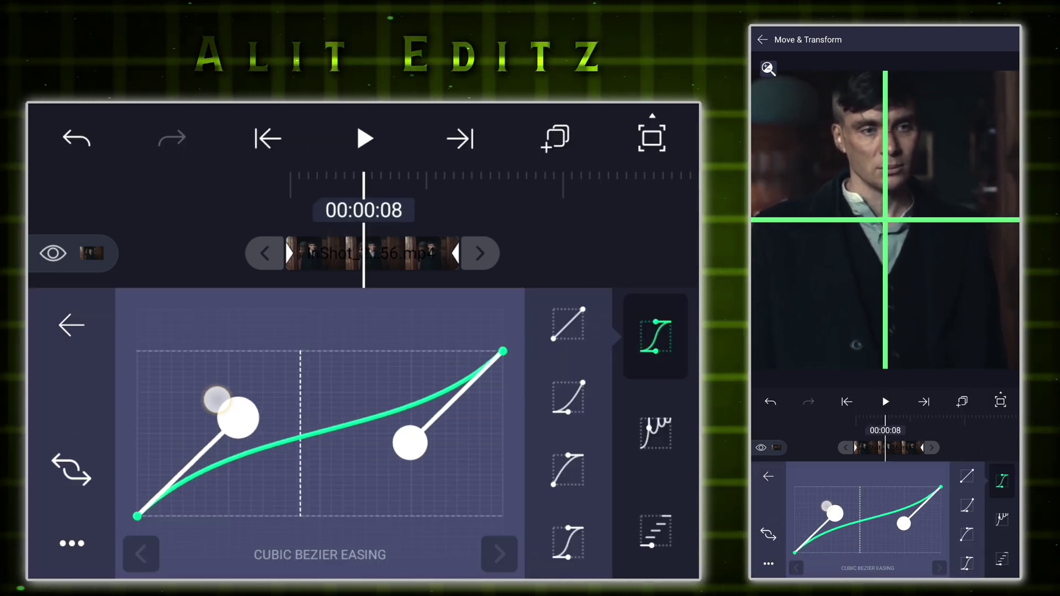
pyautogui.moveTo(464, 254)
pyautogui.mouseDown()
pyautogui.moveTo(638, 249)
pyautogui.moveTo(497, 249)
pyautogui.moveTo(638, 282)
pyautogui.moveTo(455, 264)
pyautogui.mouseUp()
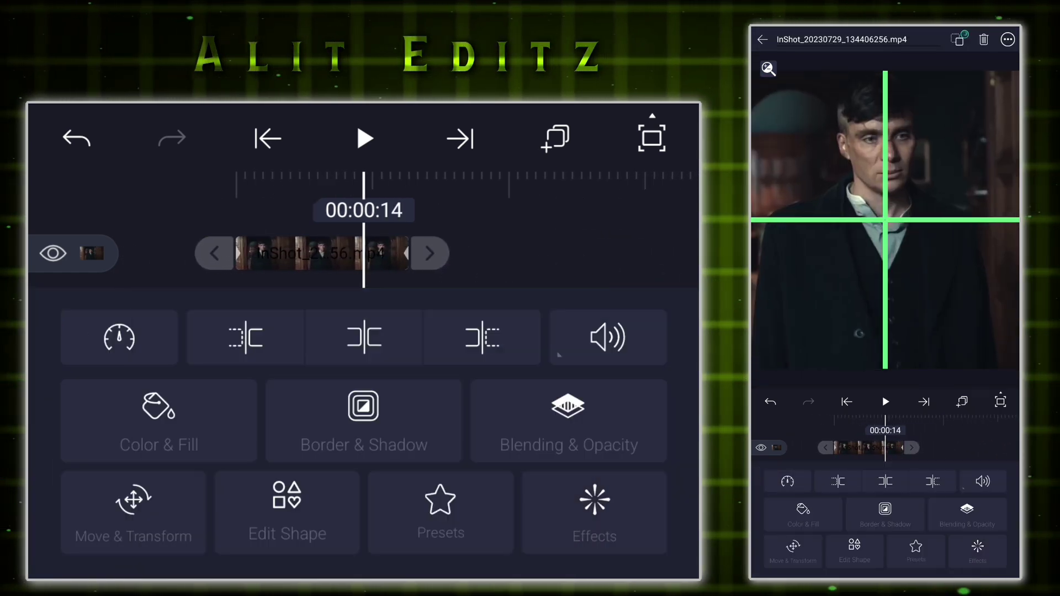
# Apply the Tiles effect to the first clip and raise its value from 1.00 to 1.90.
pyautogui.click(595, 511)
pyautogui.click(397, 324)
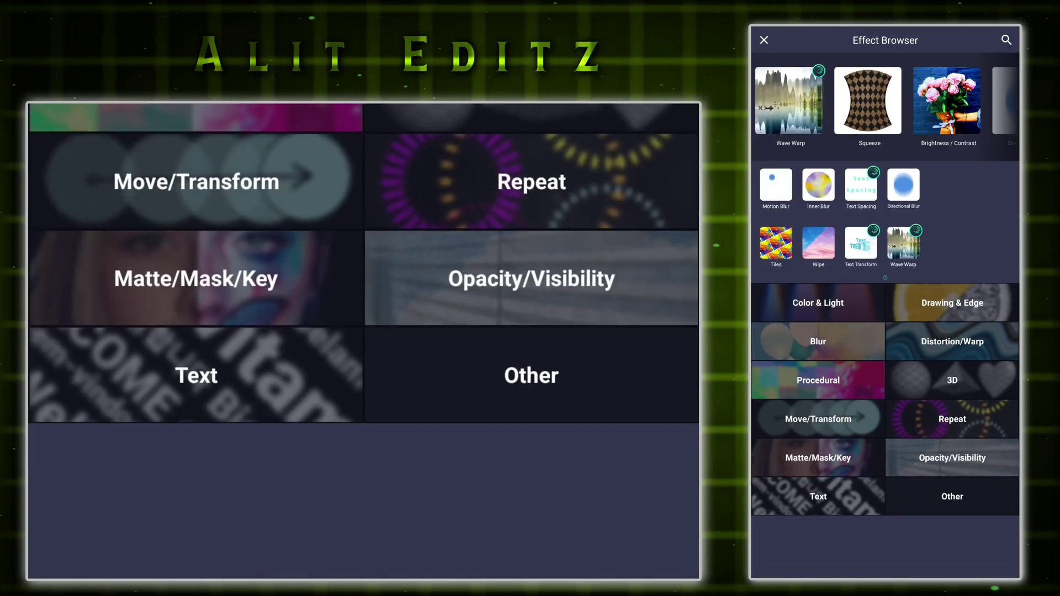
pyautogui.click(776, 245)
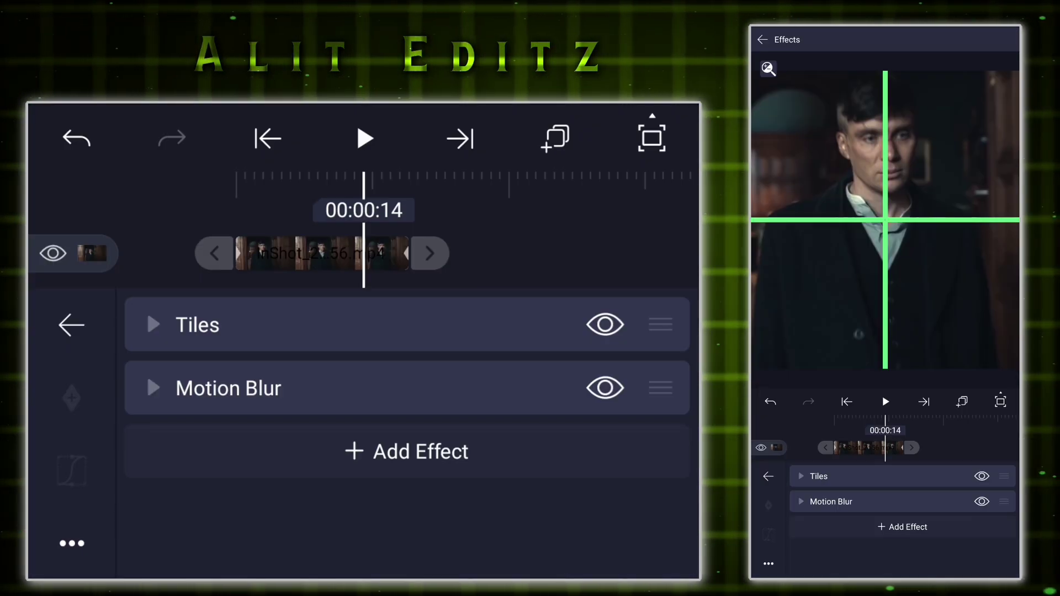
pyautogui.moveTo(346, 451); pyautogui.dragTo(421, 422)
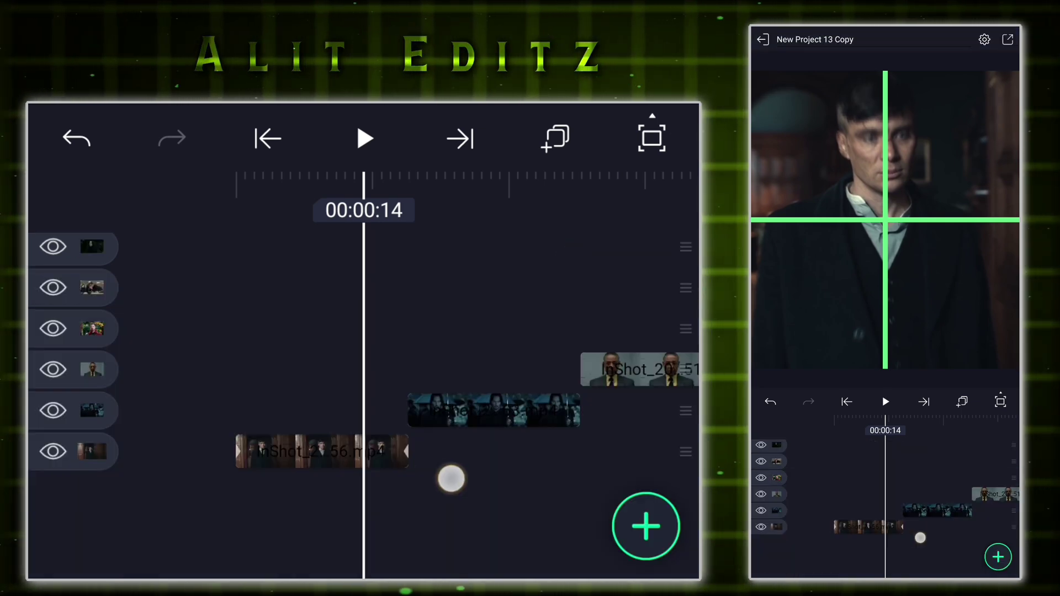
# Copy the first clip's scale easing curve from its transform settings.
pyautogui.moveTo(448, 477); pyautogui.dragTo(362, 424)
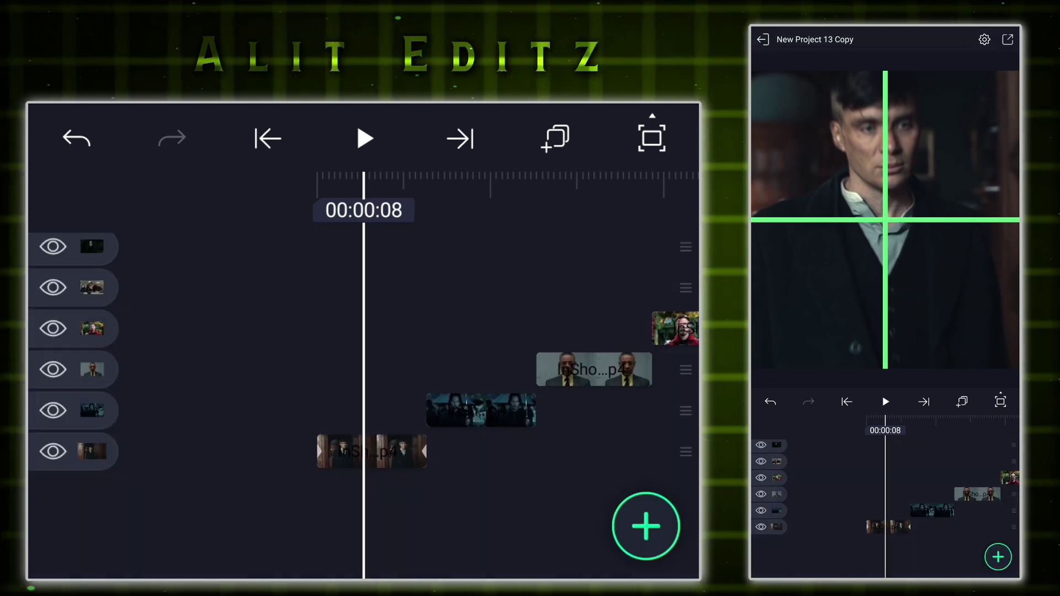
pyautogui.click(133, 509)
pyautogui.click(651, 465)
pyautogui.click(71, 544)
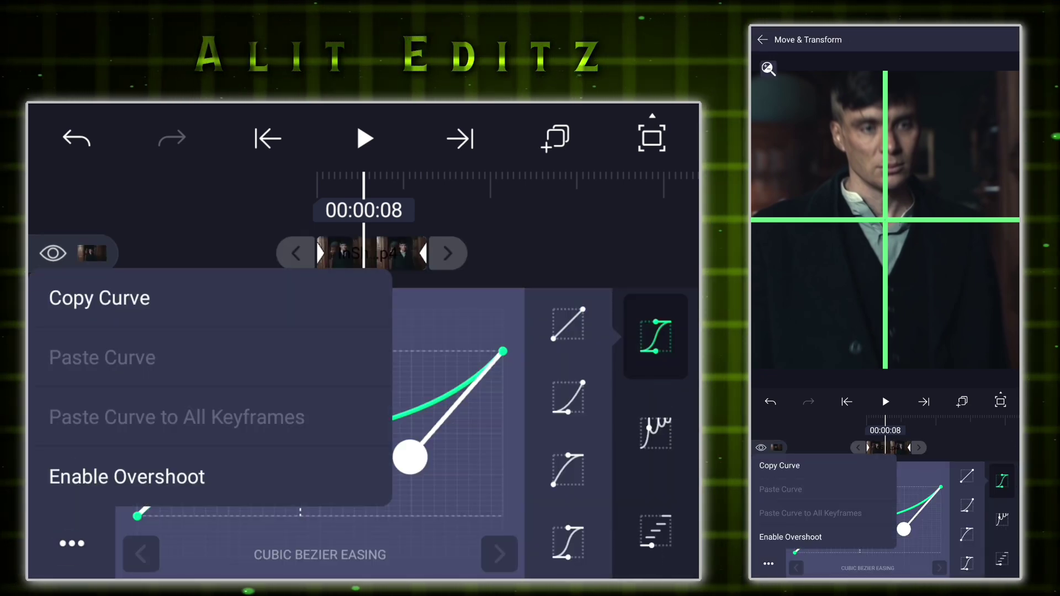
pyautogui.click(100, 300)
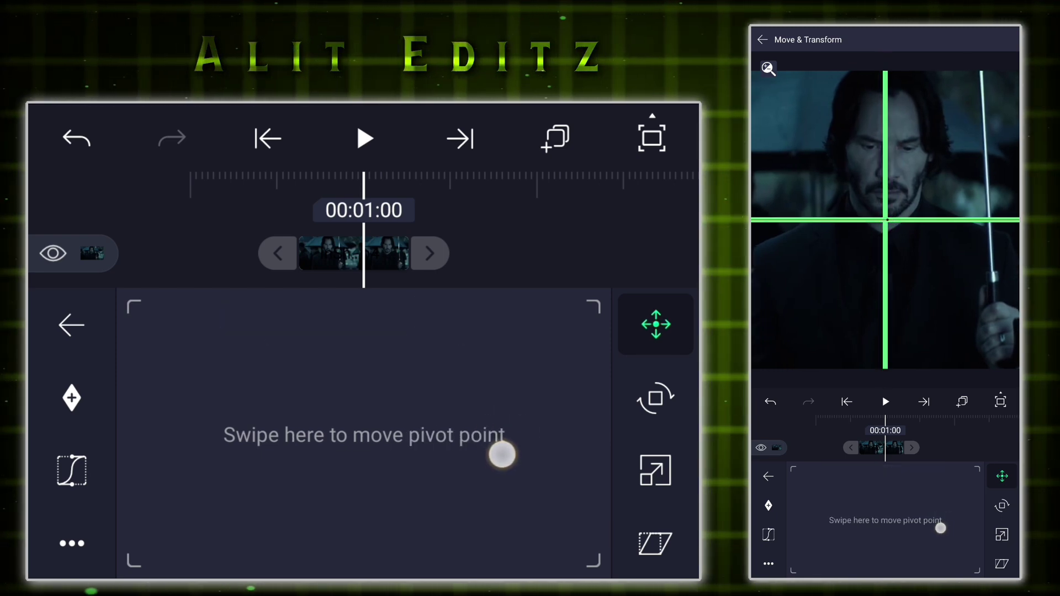
# Add a scale keyframe to the umbrella clip and enlarge it to zoom in.
pyautogui.click(656, 471)
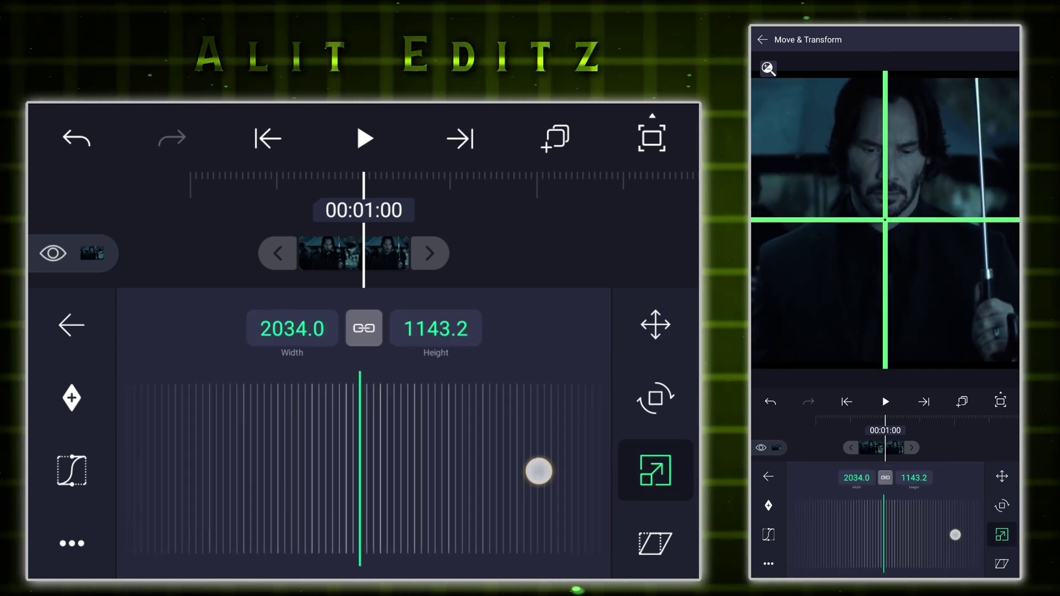
pyautogui.moveTo(547, 468); pyautogui.dragTo(504, 468)
pyautogui.click(71, 400)
pyautogui.moveTo(83, 439)
pyautogui.mouseDown()
pyautogui.moveTo(161, 462)
pyautogui.moveTo(112, 456)
pyautogui.mouseUp()
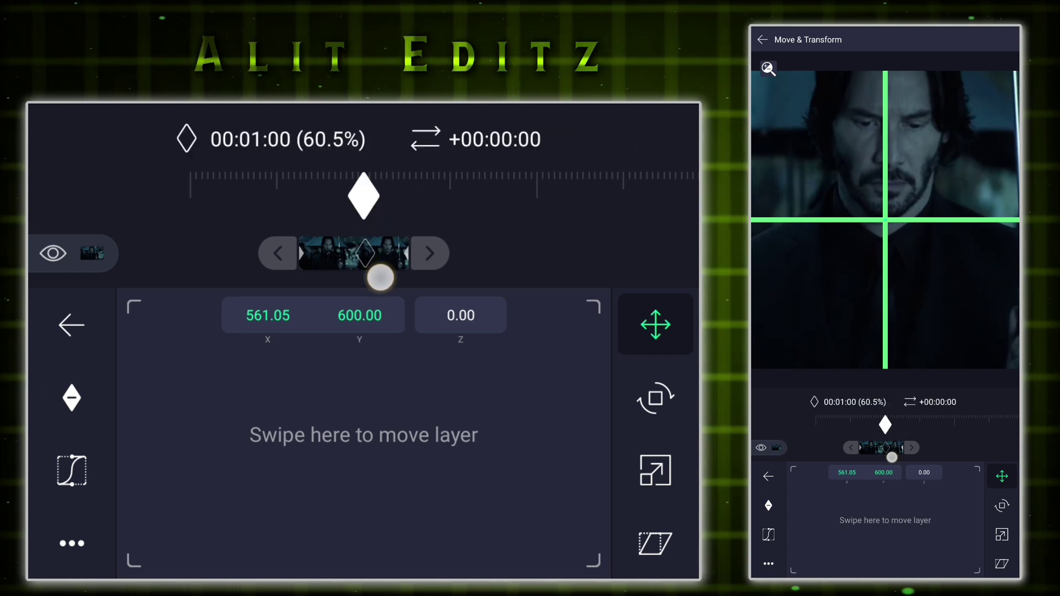
# Move to an earlier moment and bring up the glasses man's clip transform settings.
pyautogui.moveTo(520, 240); pyautogui.dragTo(572, 253)
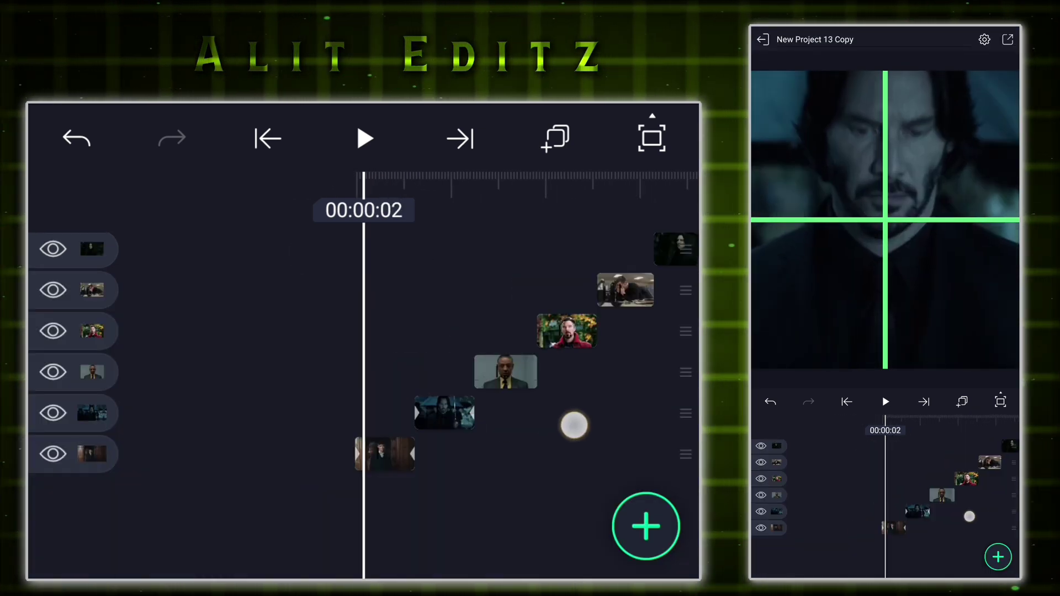
pyautogui.click(376, 373)
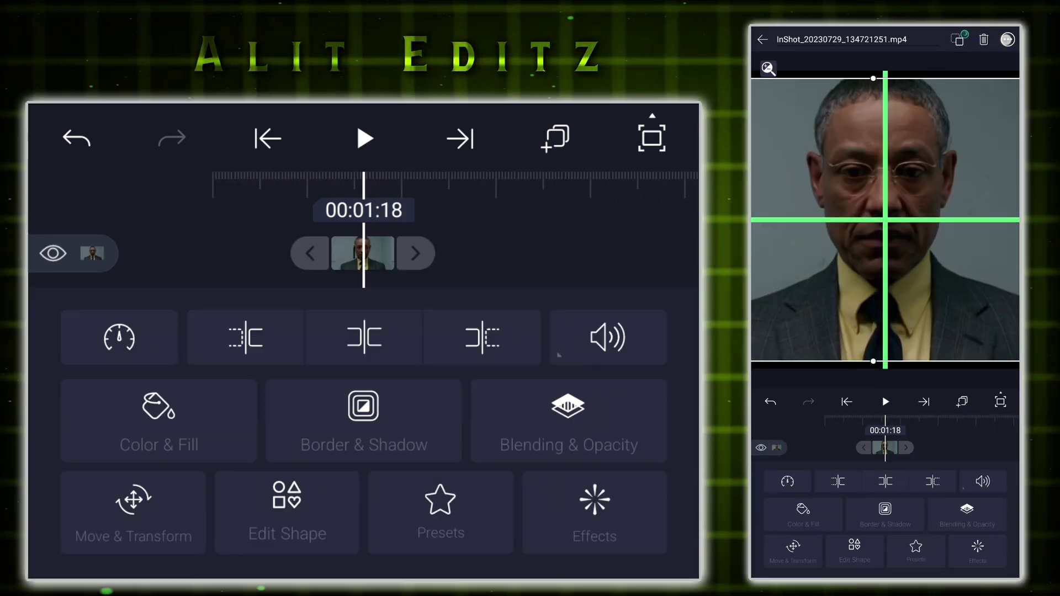
pyautogui.click(128, 508)
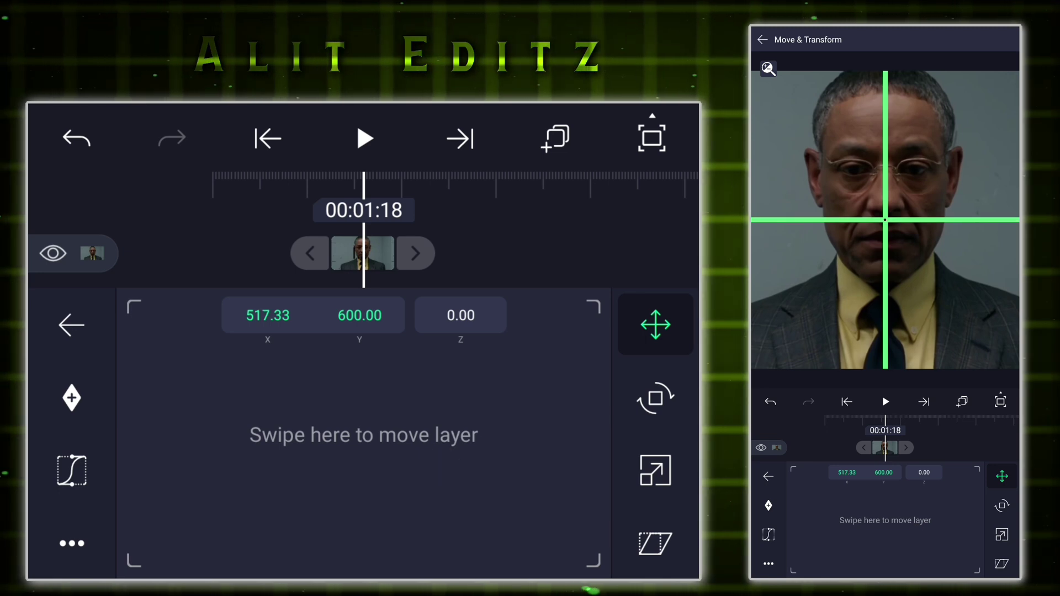